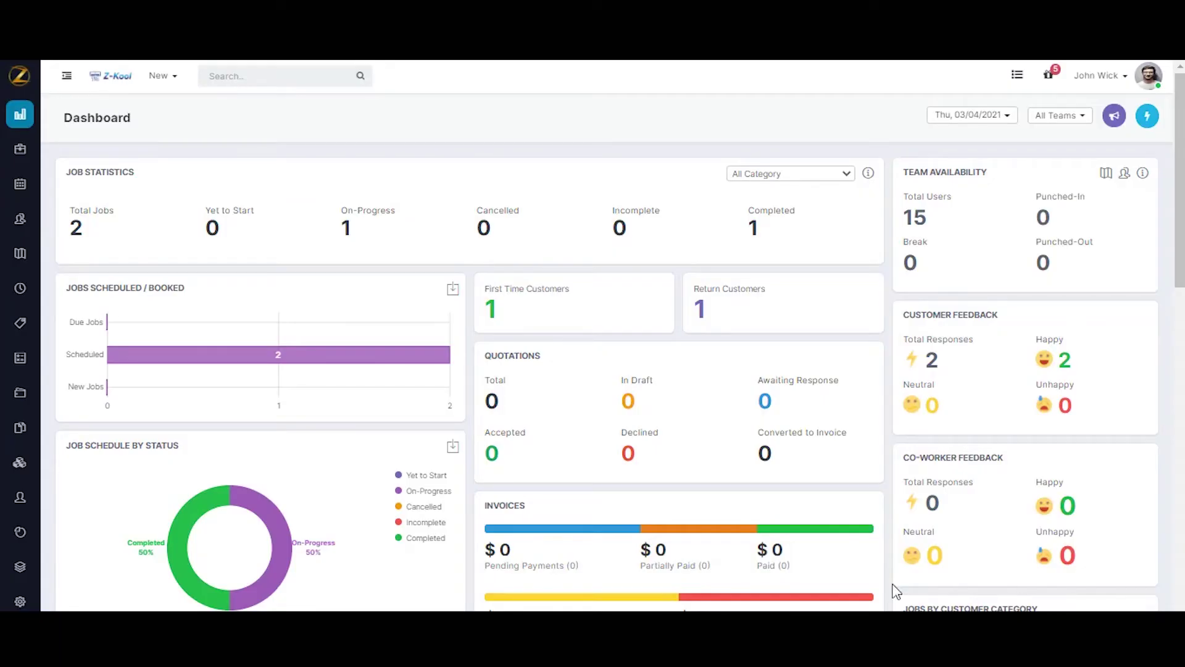
- Open the Invoices list and view the invoice-number sort options without changing them
left_click(22, 398)
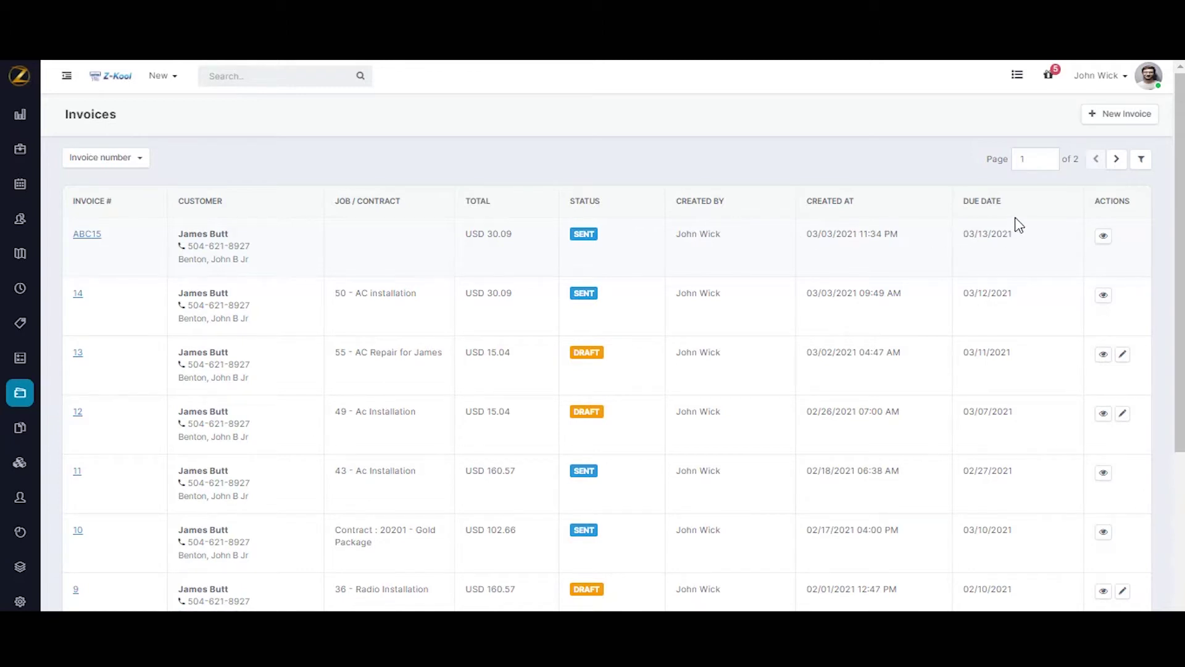
left_click(136, 161)
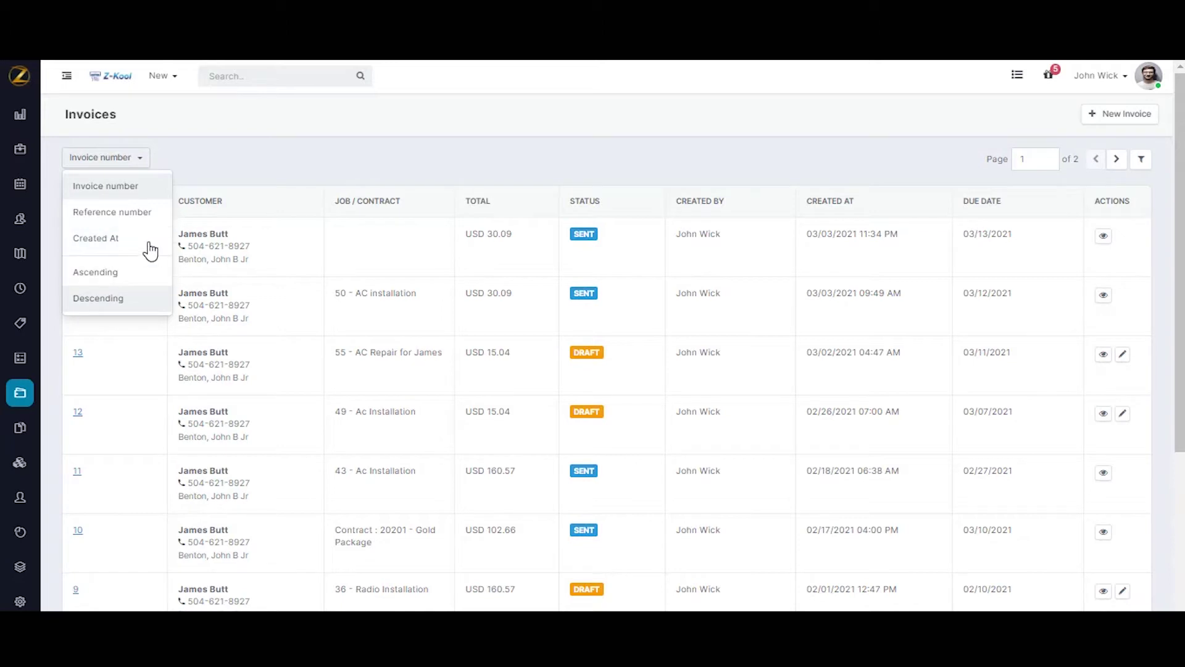
left_click(281, 152)
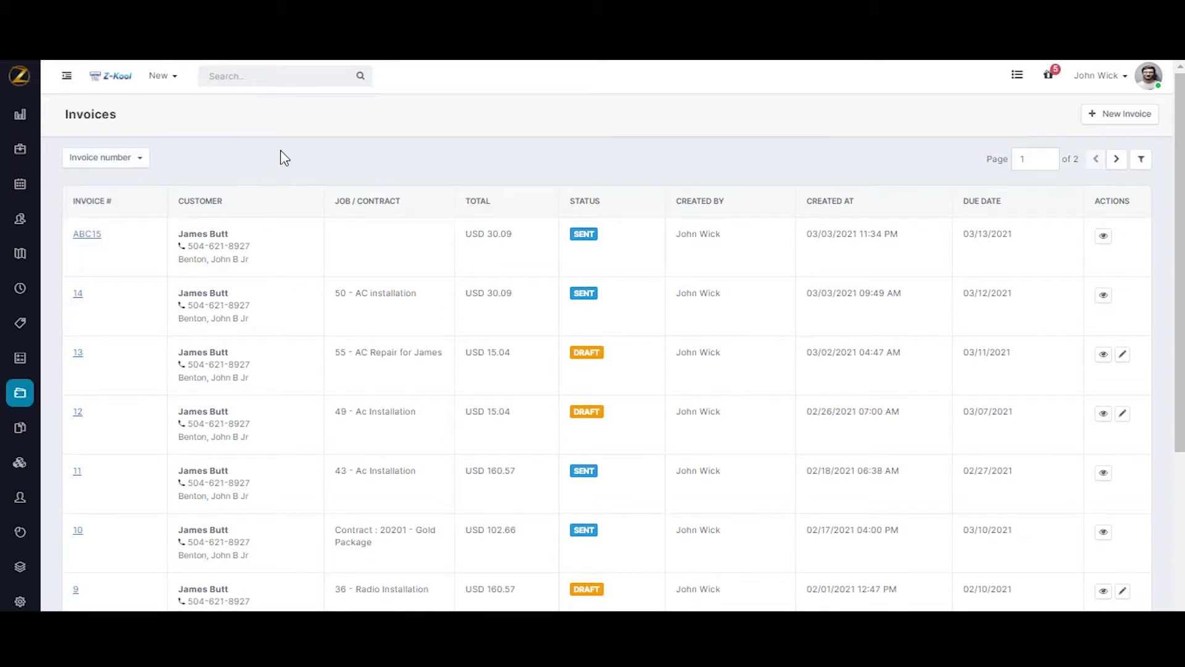
left_click(1143, 161)
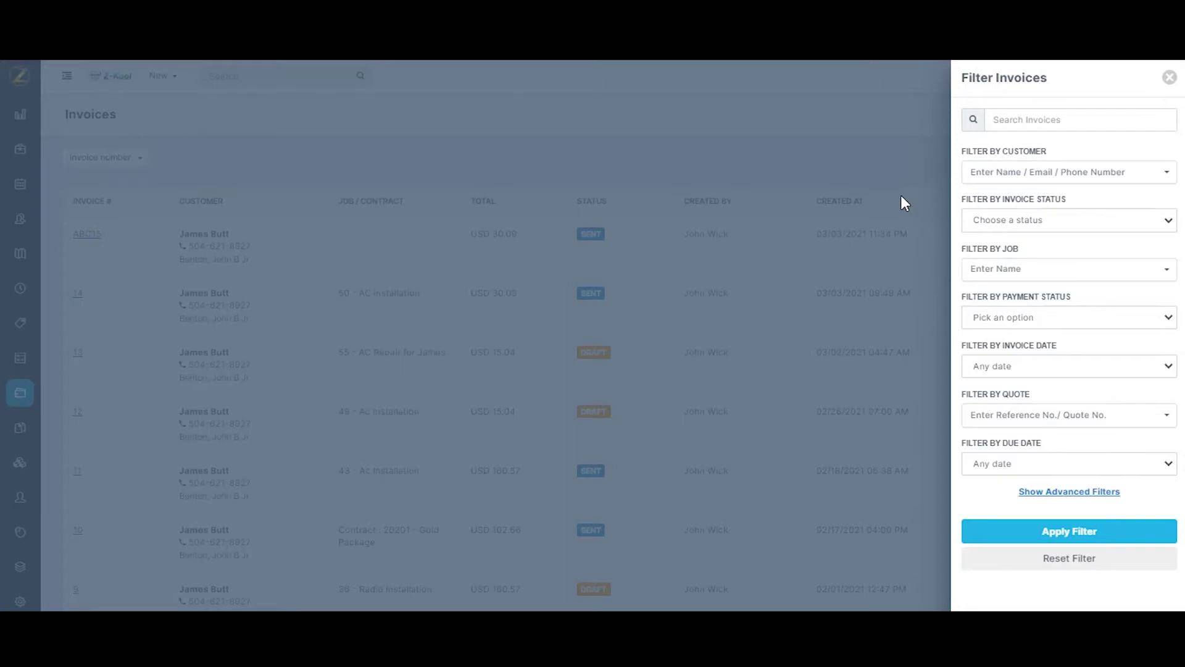
left_click(1095, 491)
scroll(1066, 536, "down", 2)
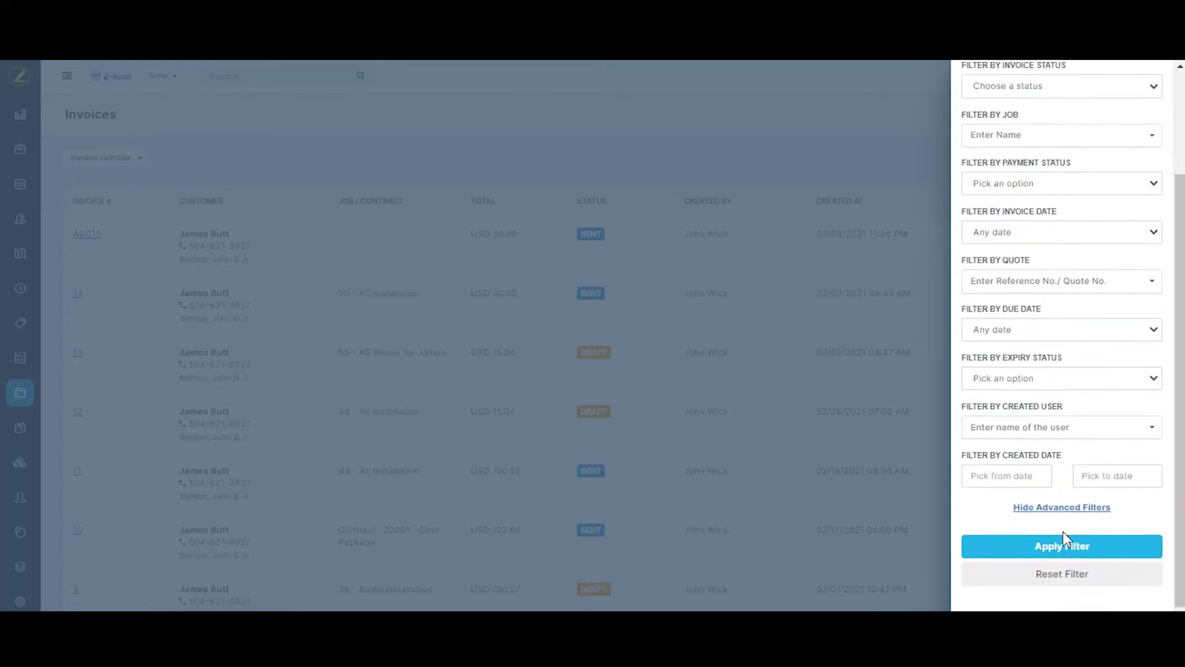
left_click(1062, 542)
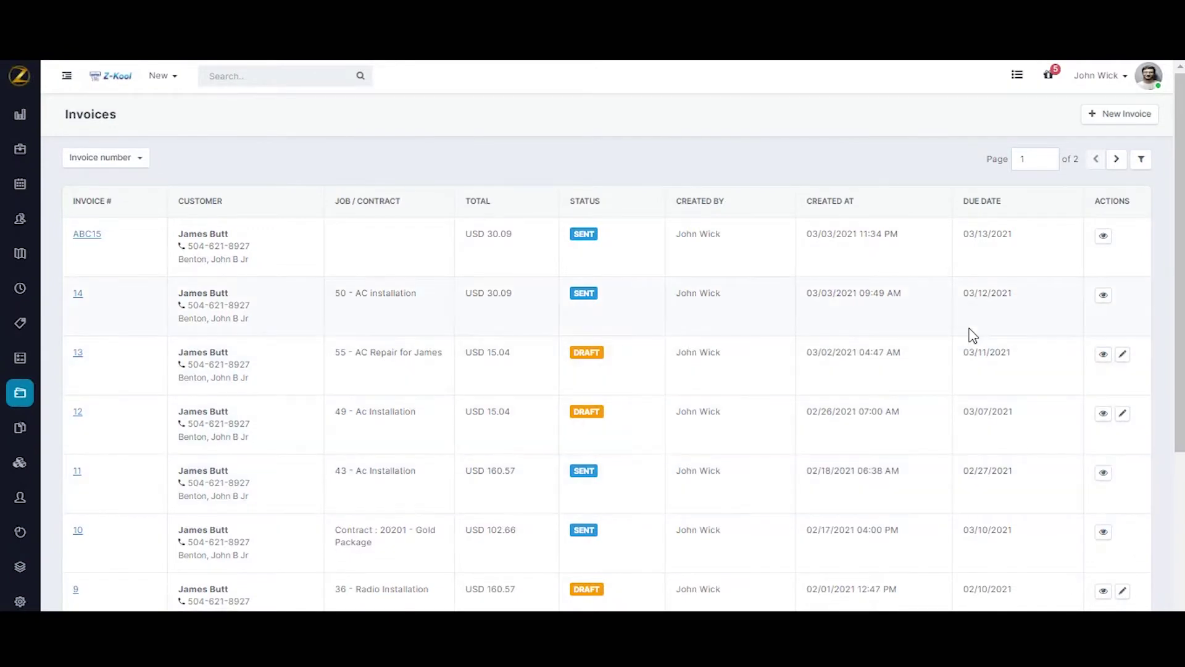
- Start a new invoice billed to the first listed customer, auto-filling their billing address
left_click(1109, 129)
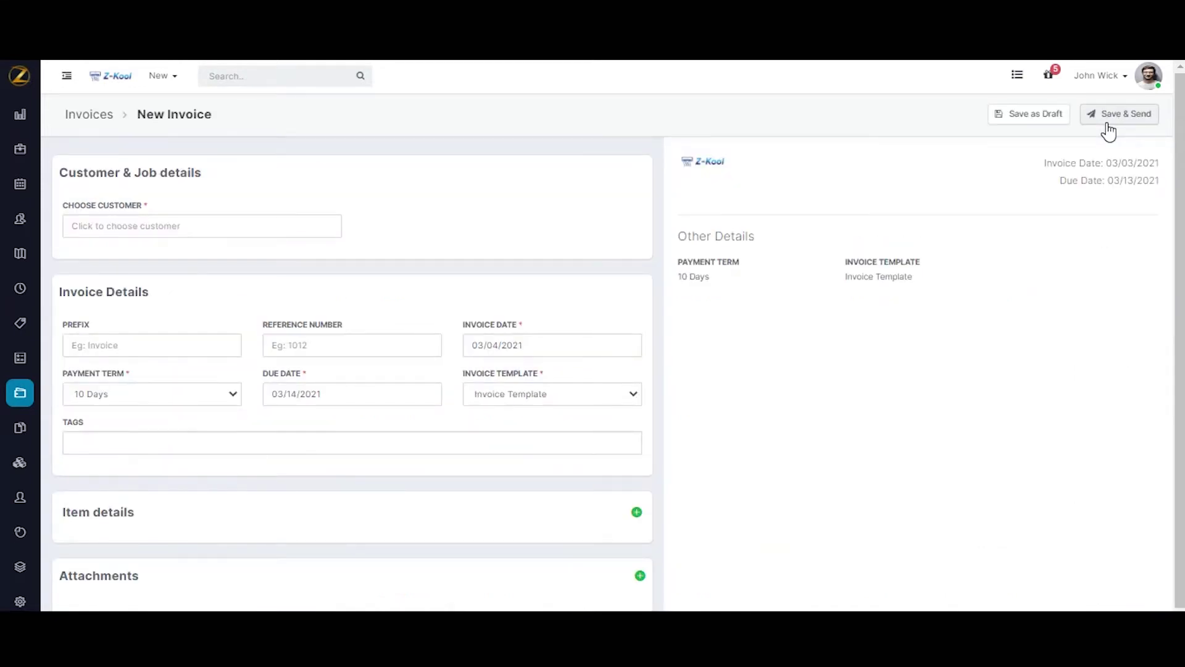
left_click(246, 232)
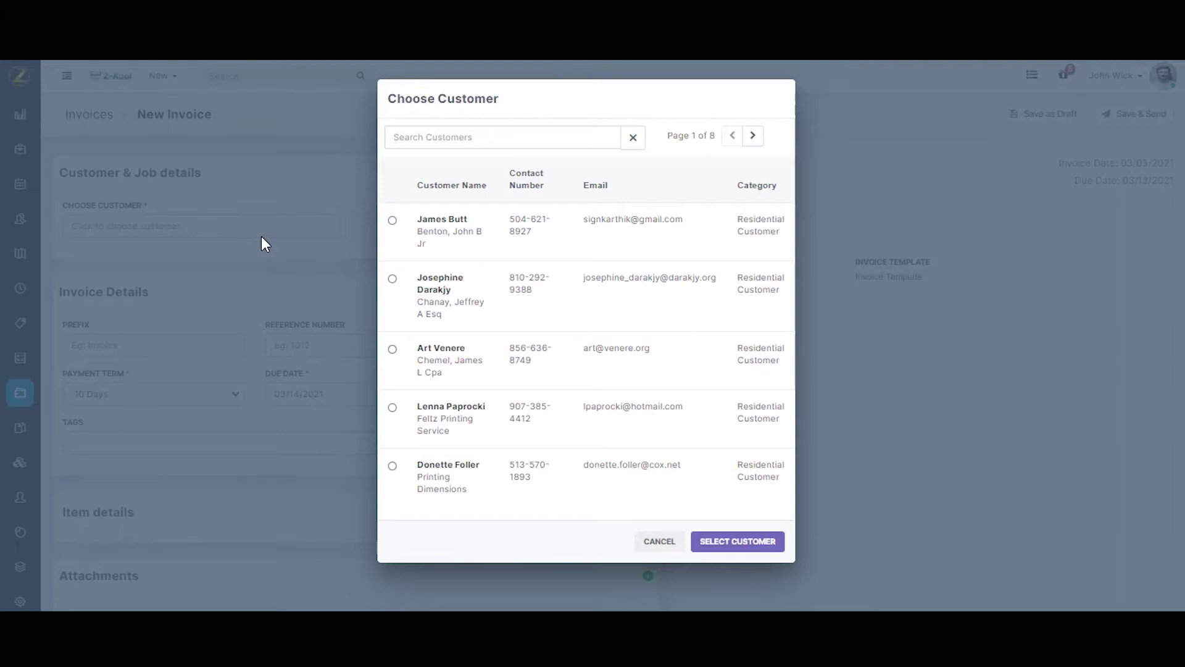
left_click(392, 220)
left_click(733, 545)
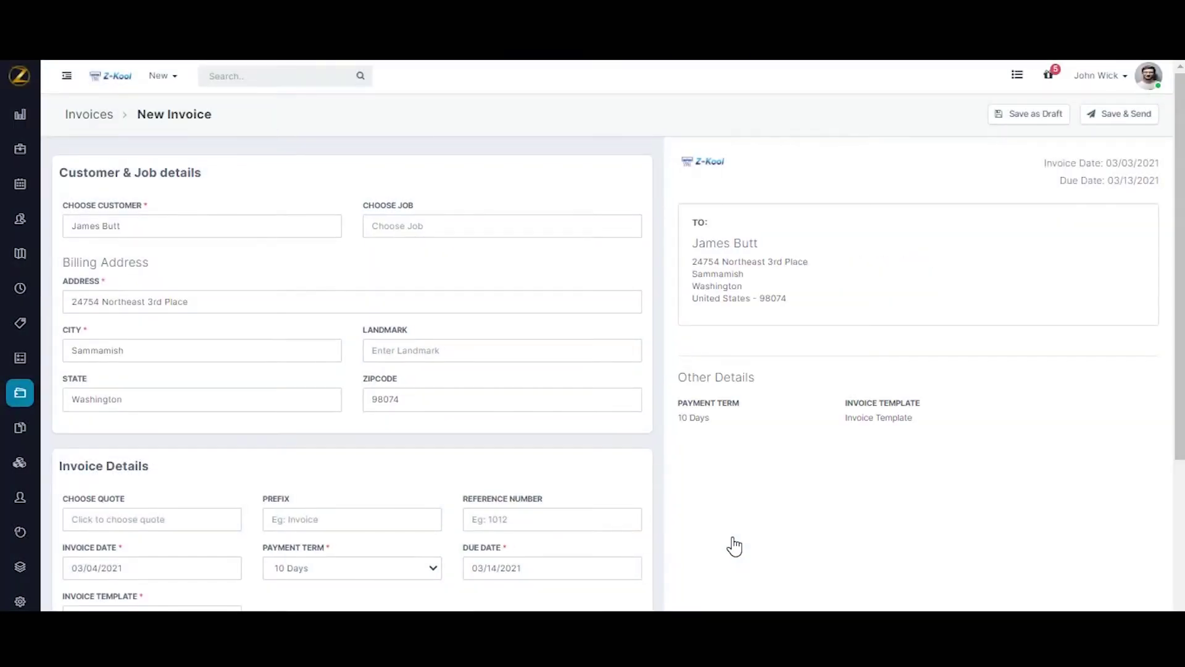
- Set the invoice prefix to 'invoice' and the reference number to 1023
scroll(358, 469, "down", 1)
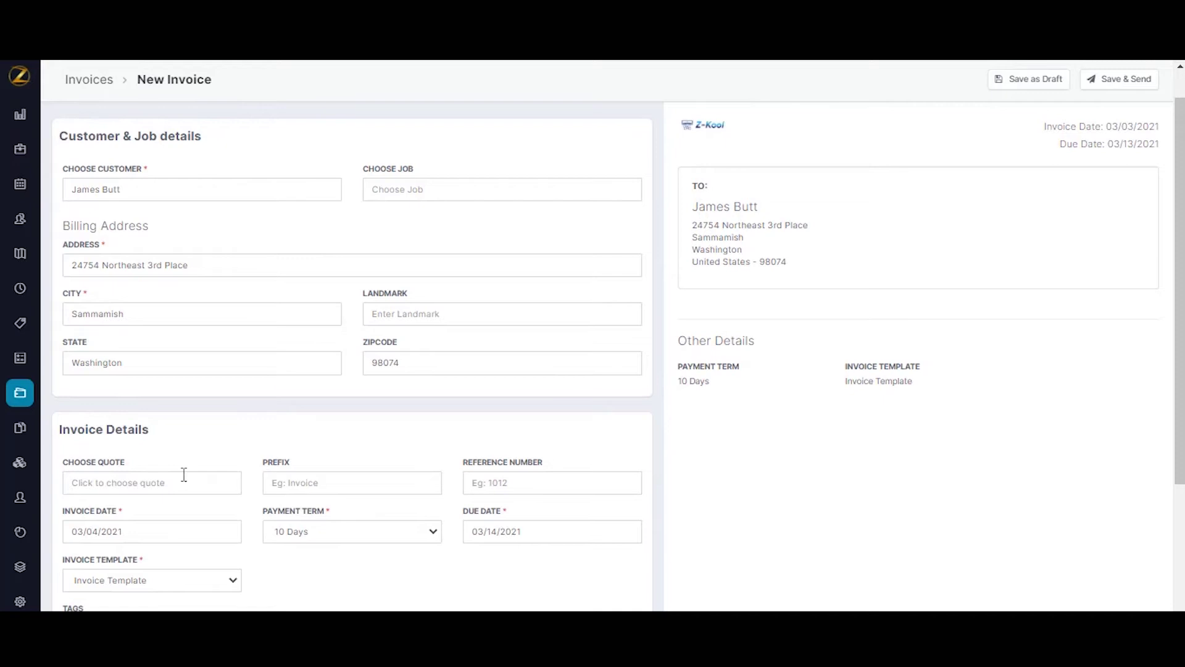
left_click(301, 481)
type("invoice")
left_click(516, 477)
type("10")
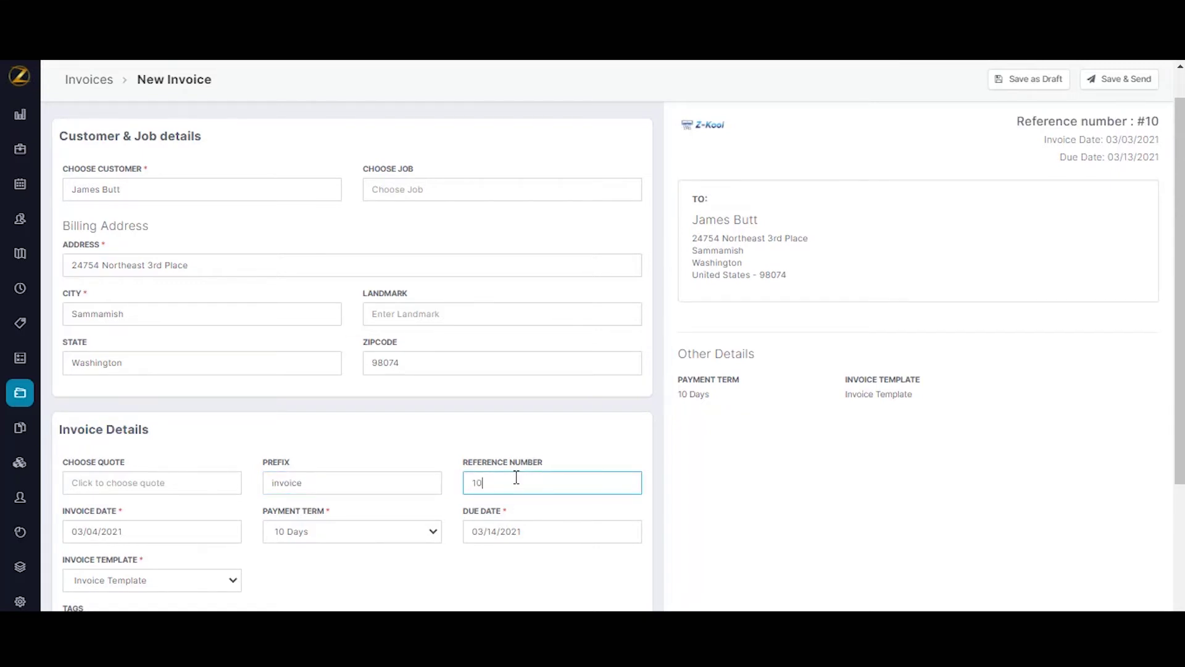
type("23")
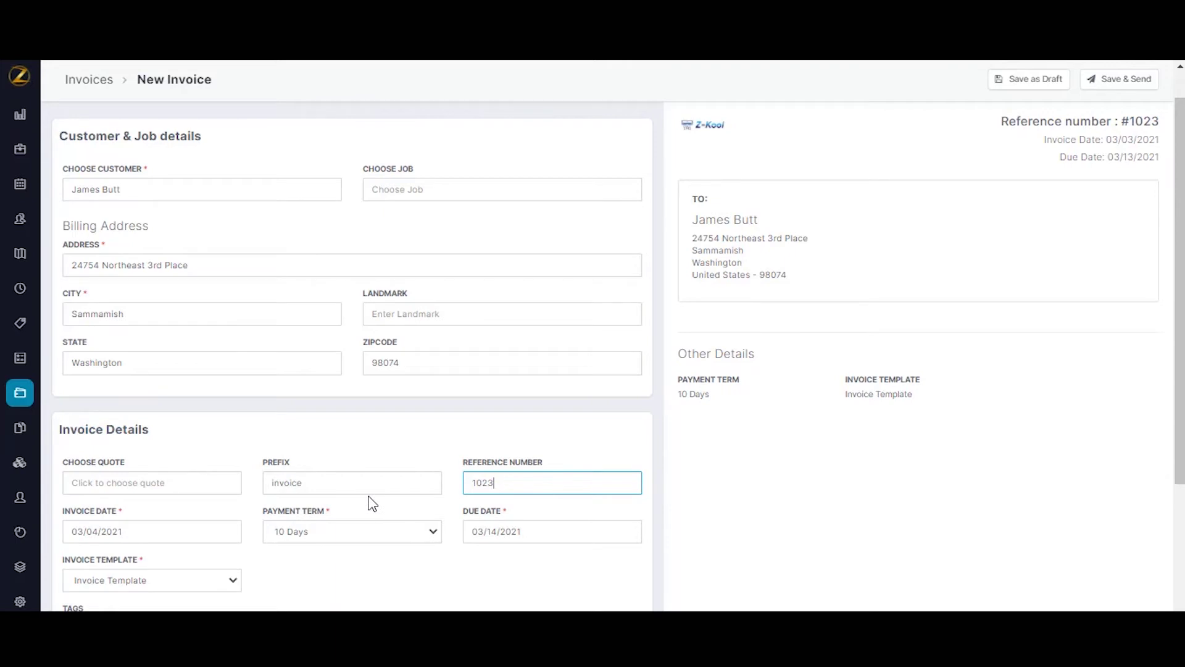
- Add a 'vip' tag to the invoice
scroll(370, 501, "down", 1)
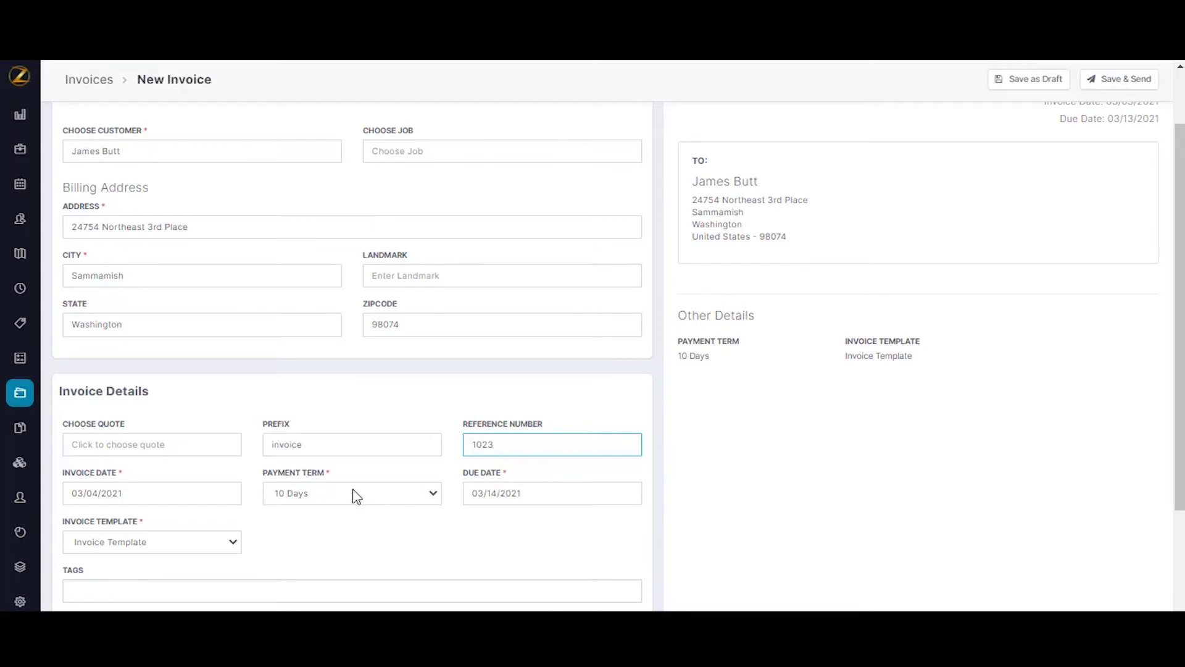
scroll(356, 497, "down", 1)
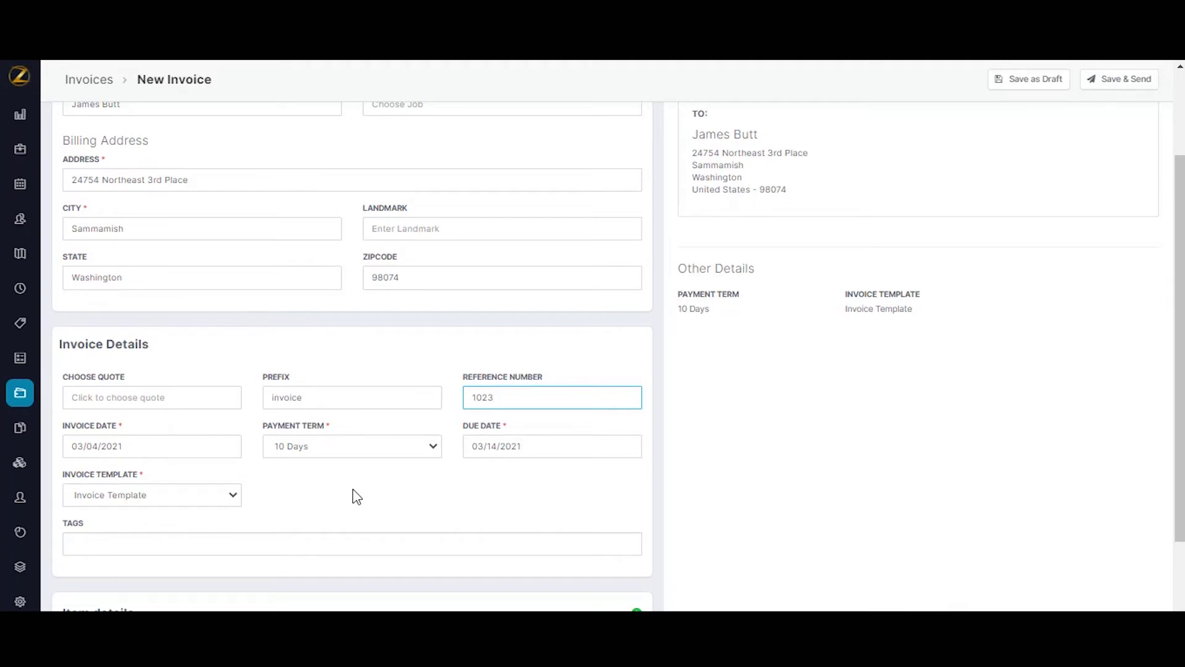
scroll(357, 497, "down", 2)
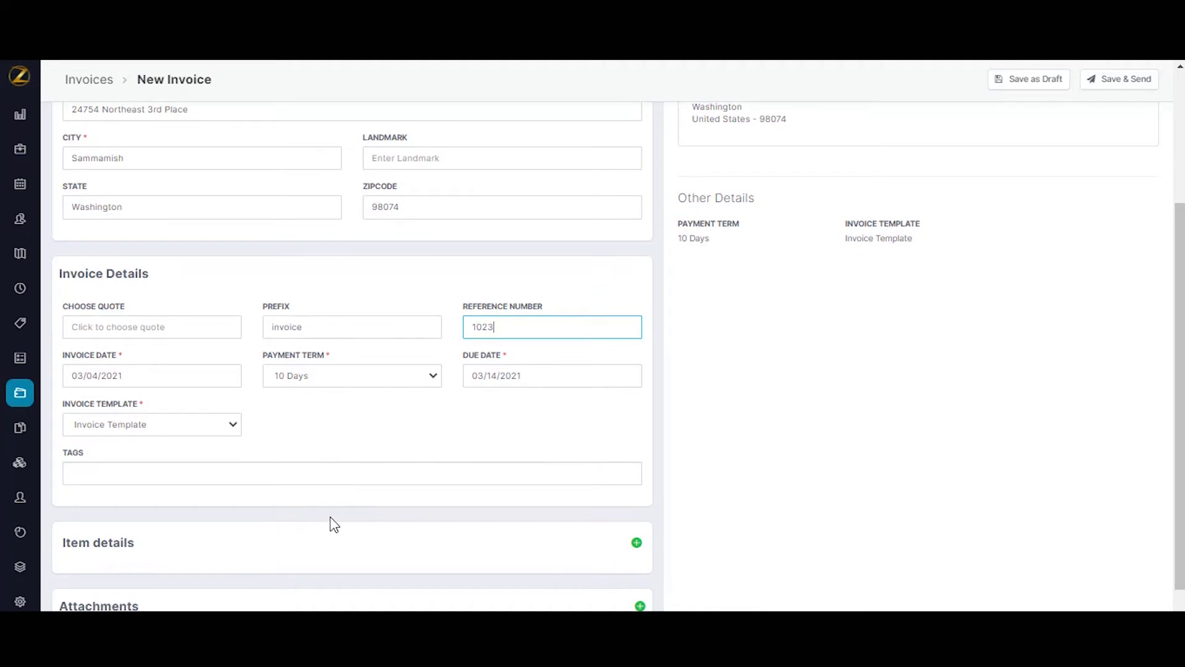
left_click(242, 468)
type("vip")
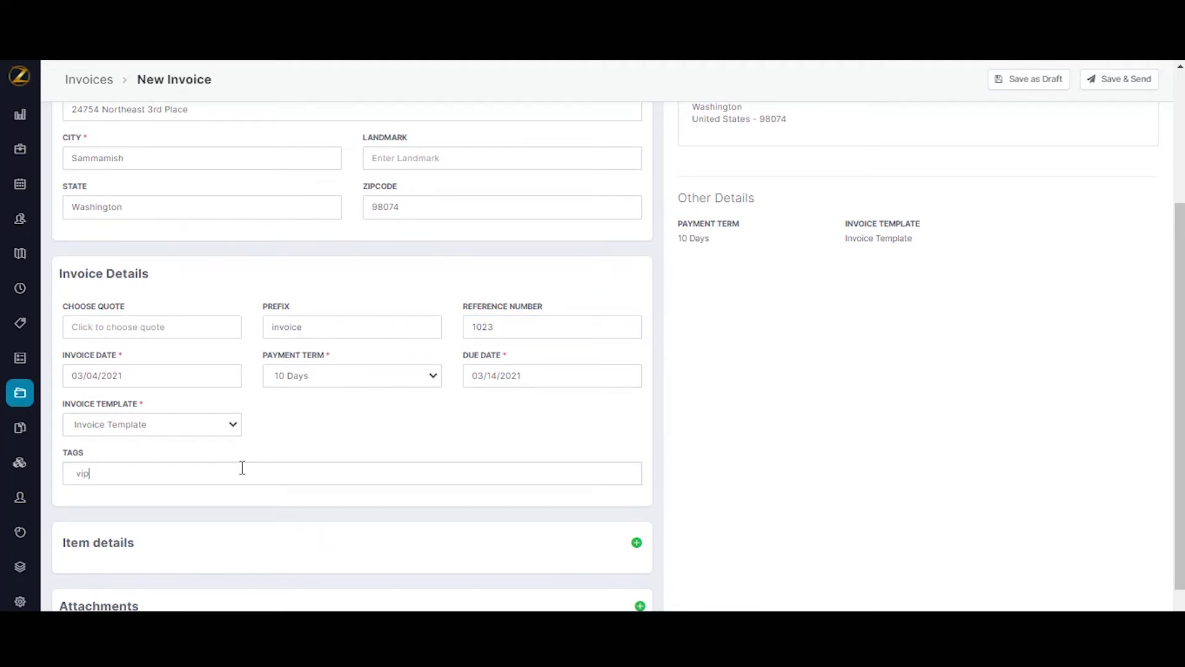
key("Return")
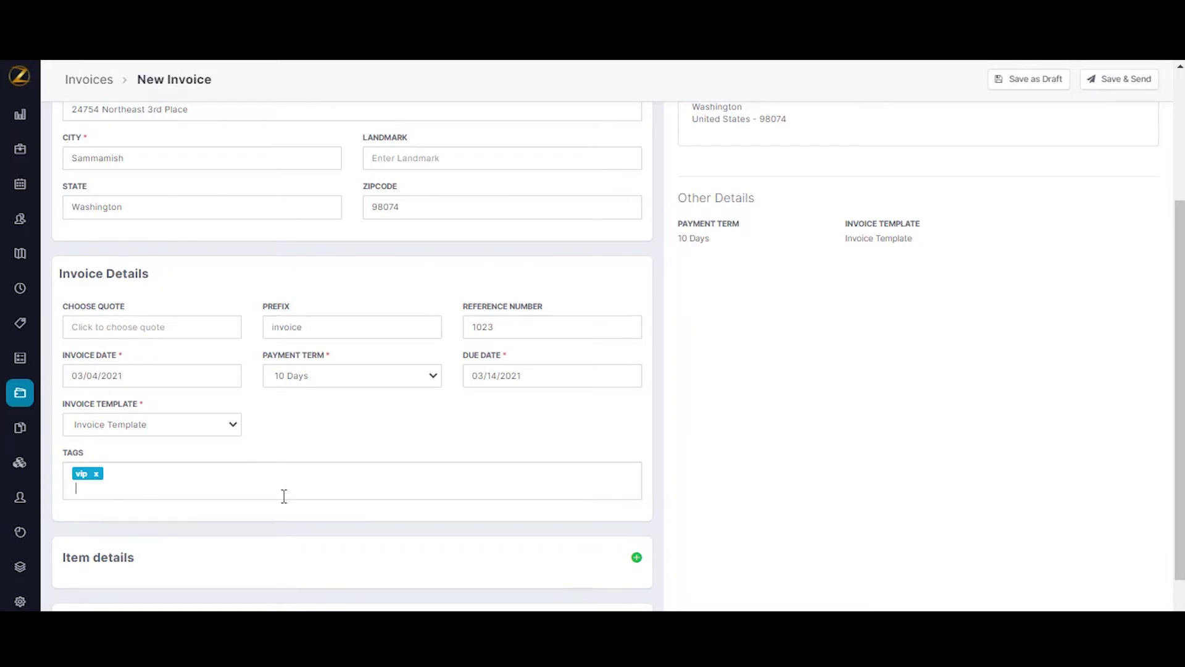
scroll(303, 503, "down", 1)
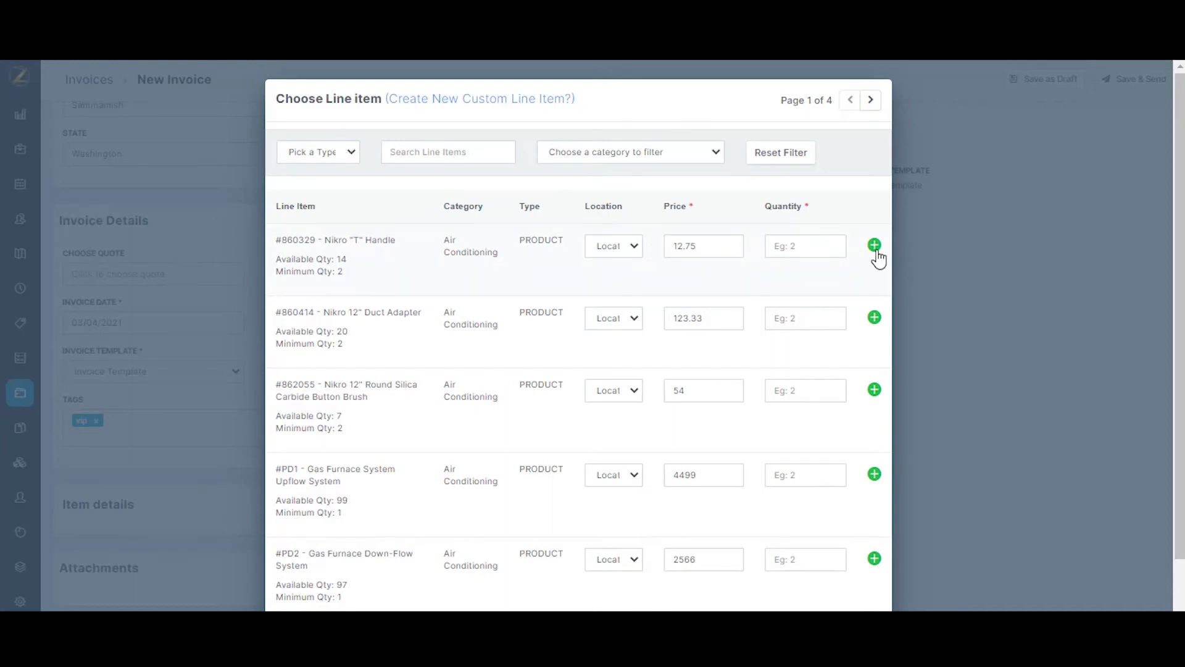
- Add 2 units of #860329 Nikro "T" Handle at 12.75, totalling USD 30.09
left_click(821, 245)
type("2")
left_click(870, 250)
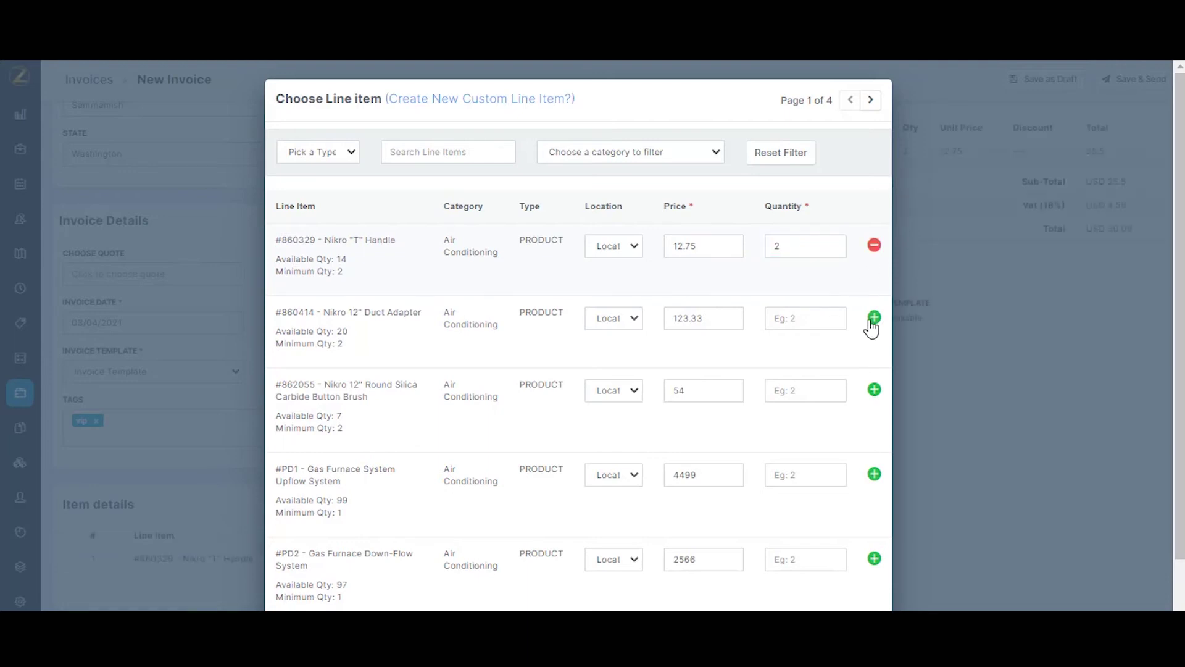
scroll(854, 381, "down", 2)
left_click(860, 588)
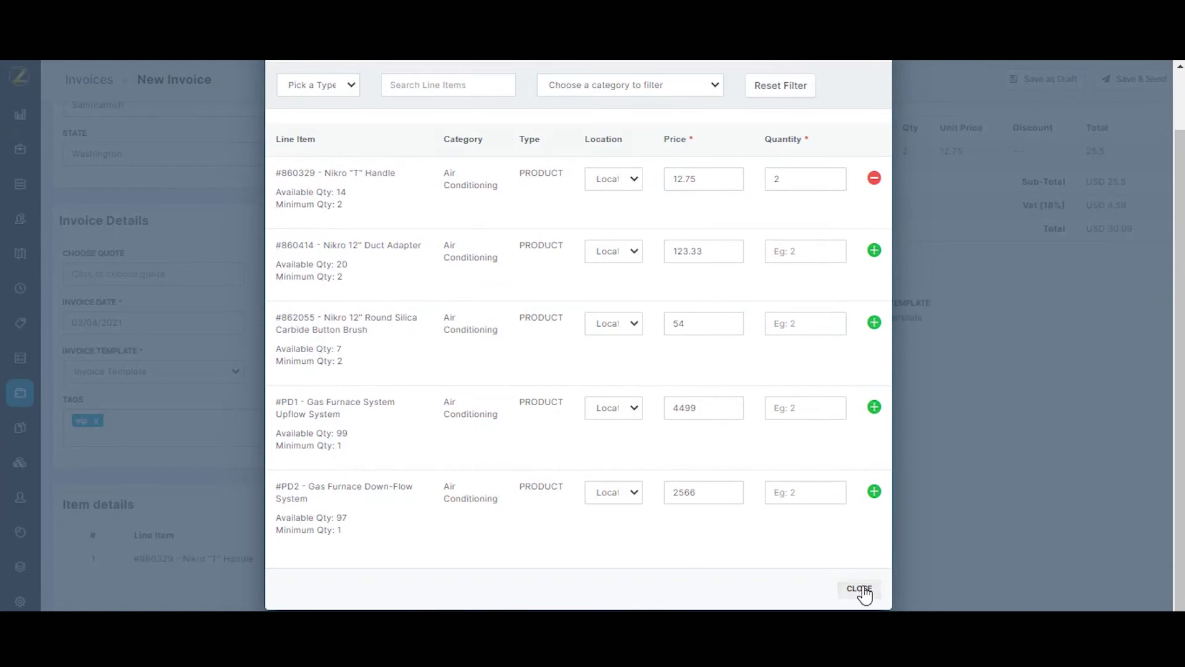
scroll(543, 556, "down", 2)
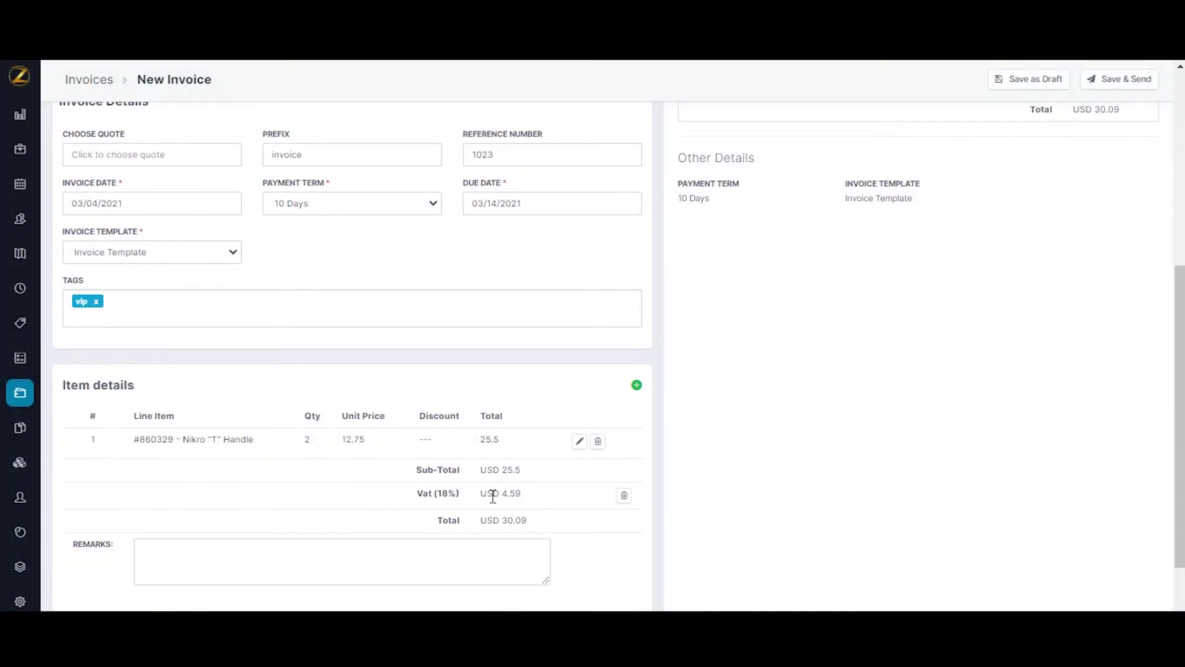
scroll(497, 496, "down", 2)
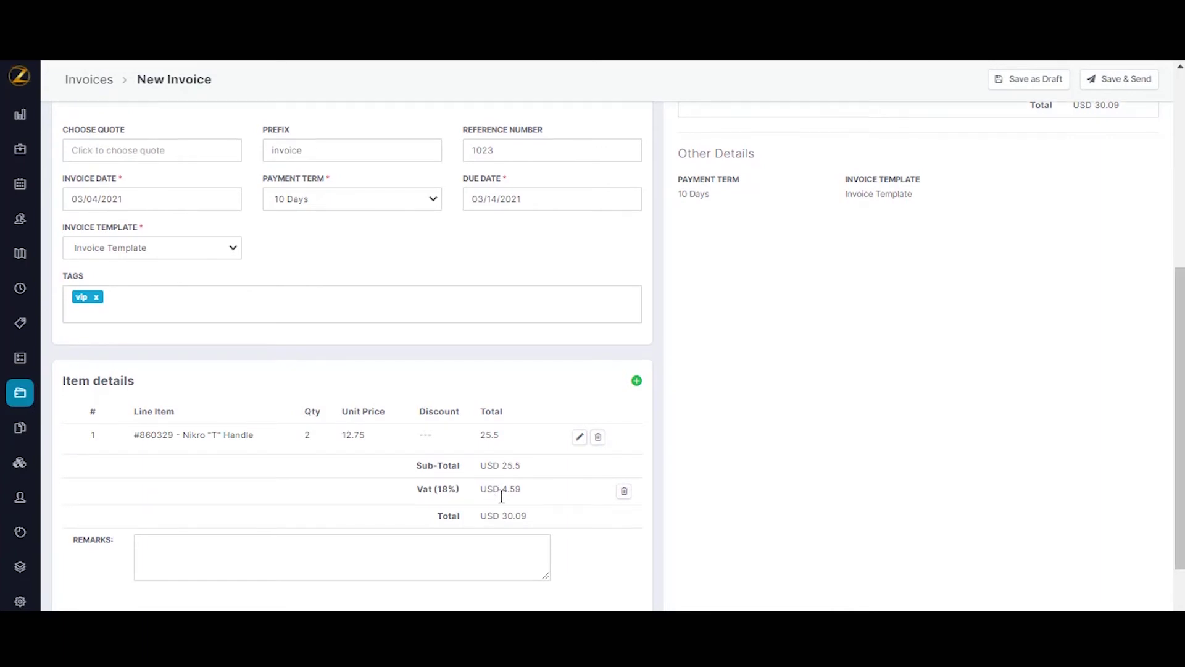
scroll(501, 496, "down", 3)
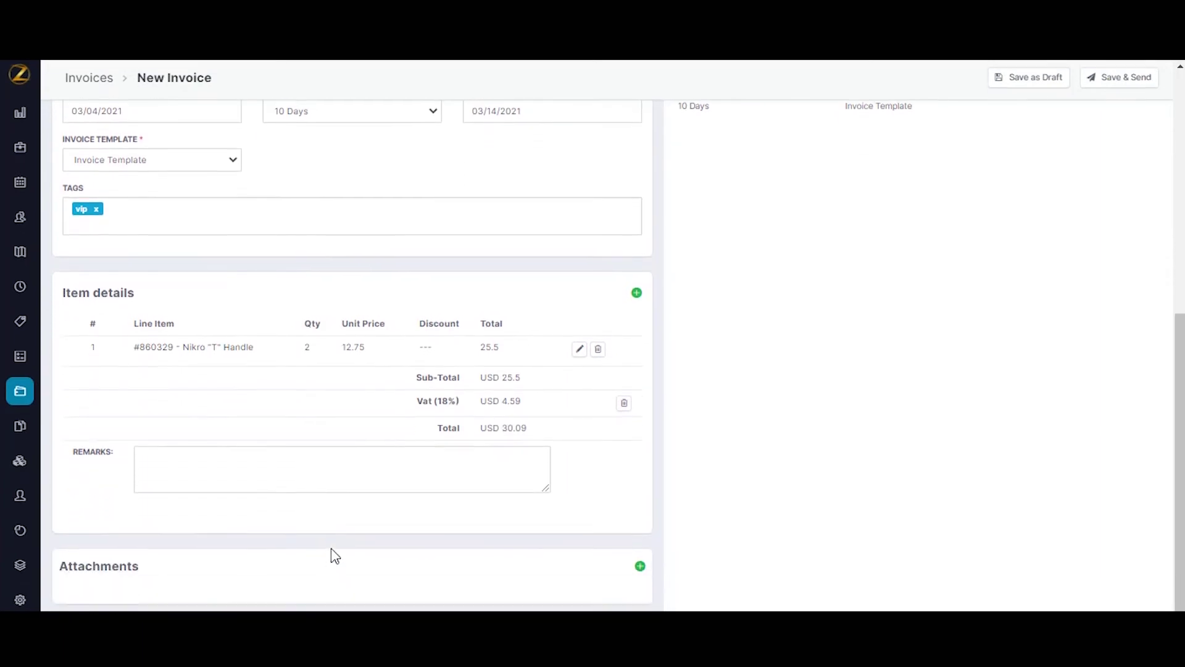
left_click(640, 566)
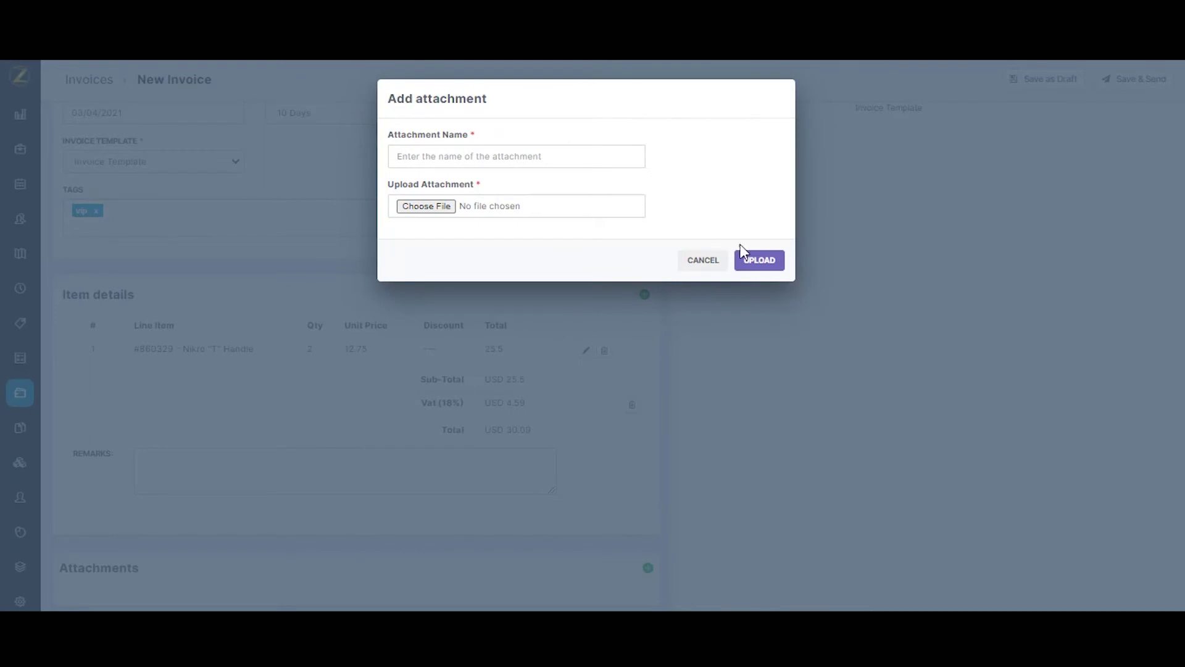
left_click(705, 262)
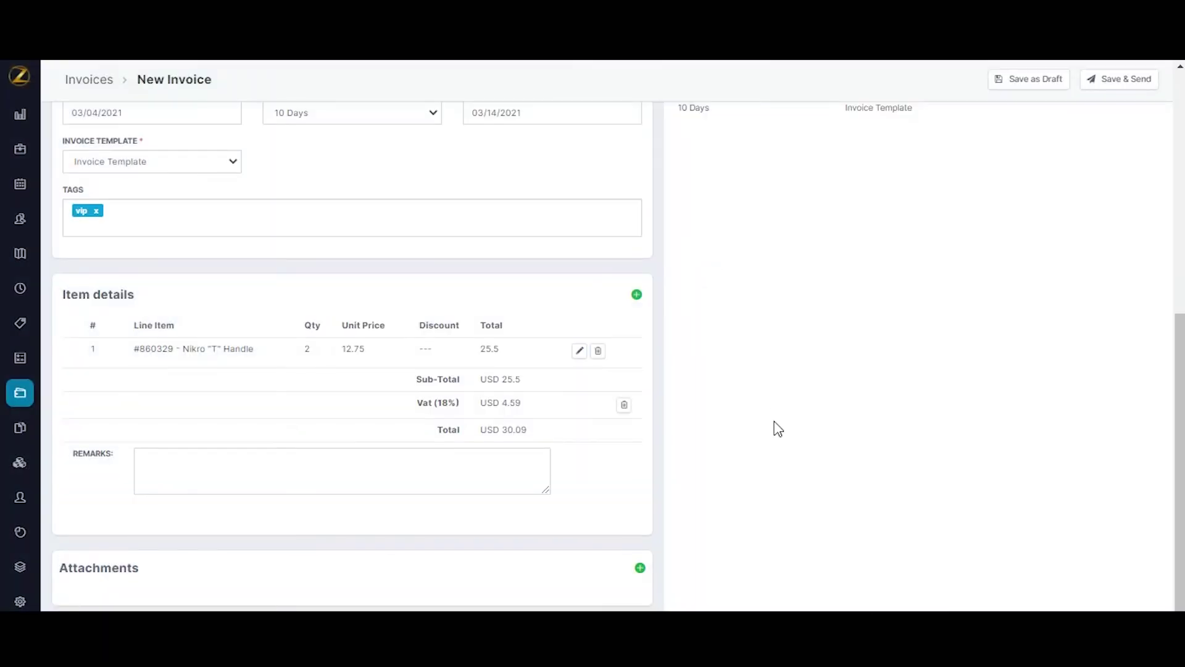
scroll(775, 426, "up", 3)
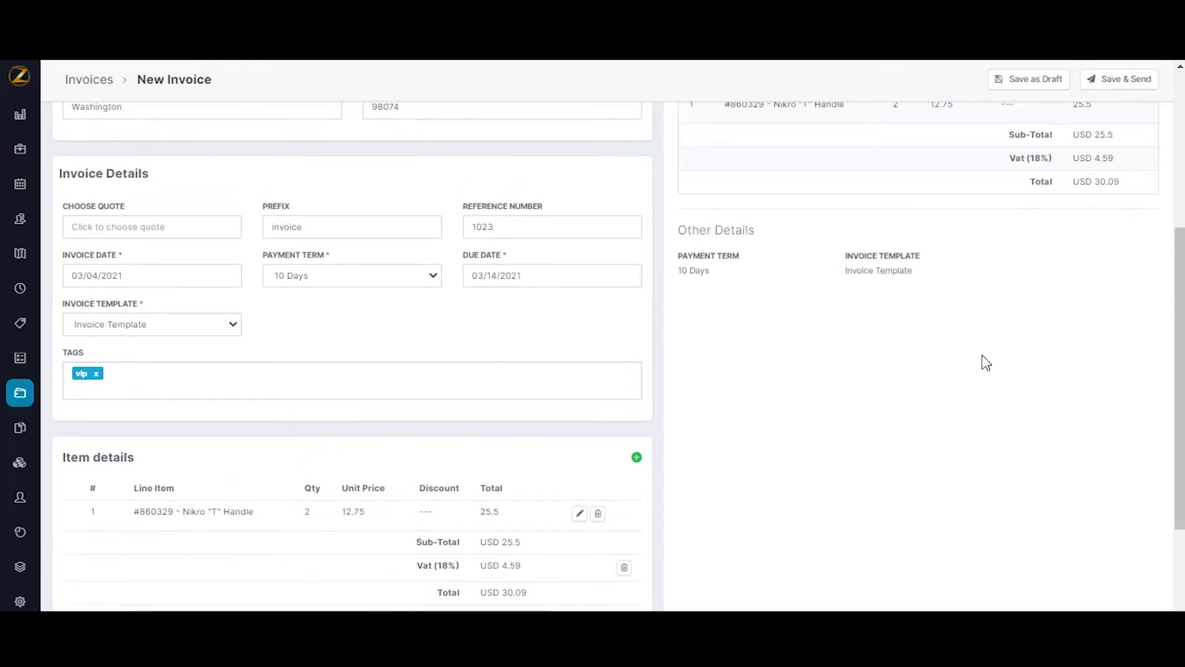
scroll(986, 362, "up", 1)
scroll(987, 432, "up", 1)
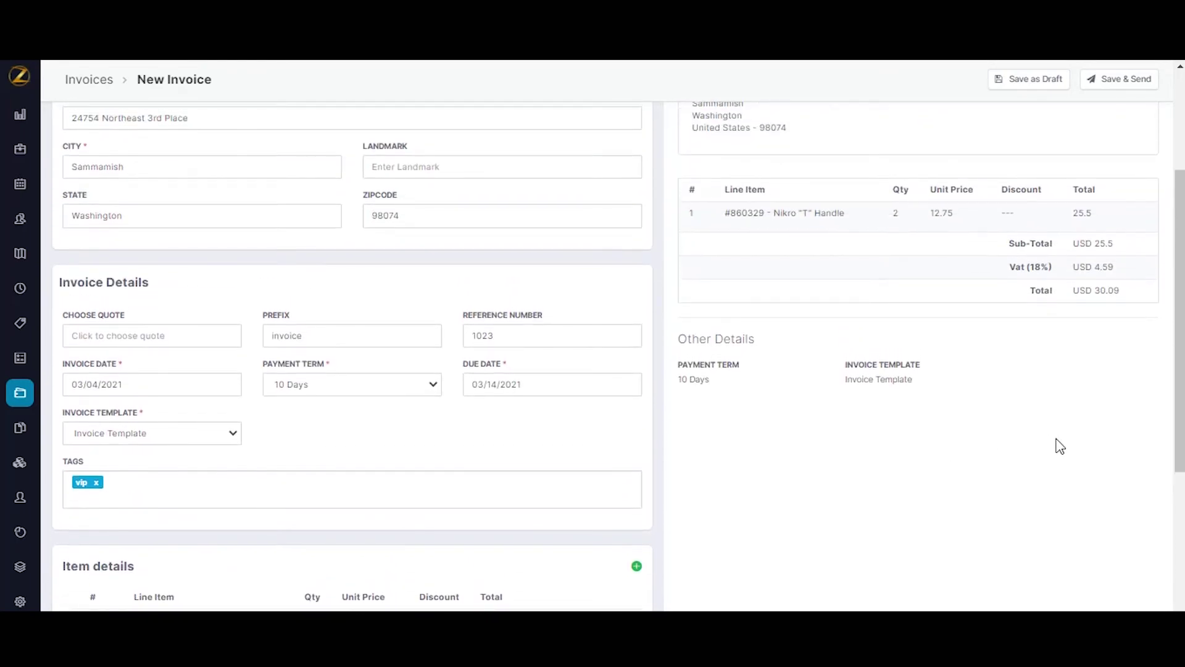
scroll(1055, 445, "up", 1)
scroll(1021, 416, "up", 3)
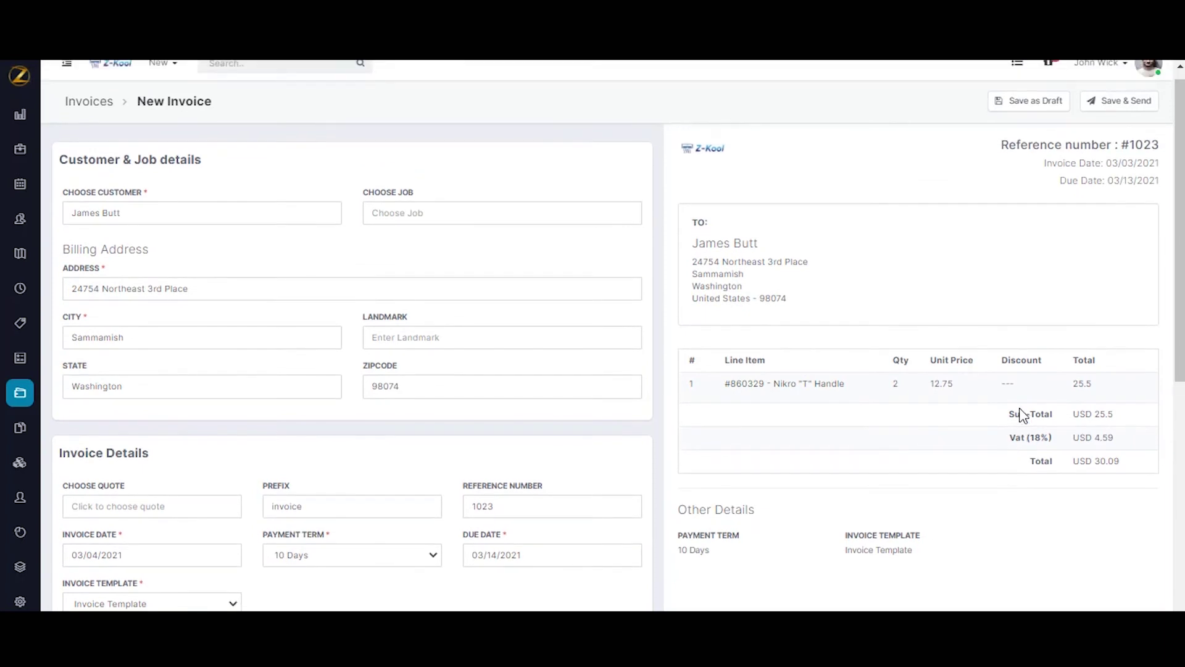
scroll(1018, 373, "up", 1)
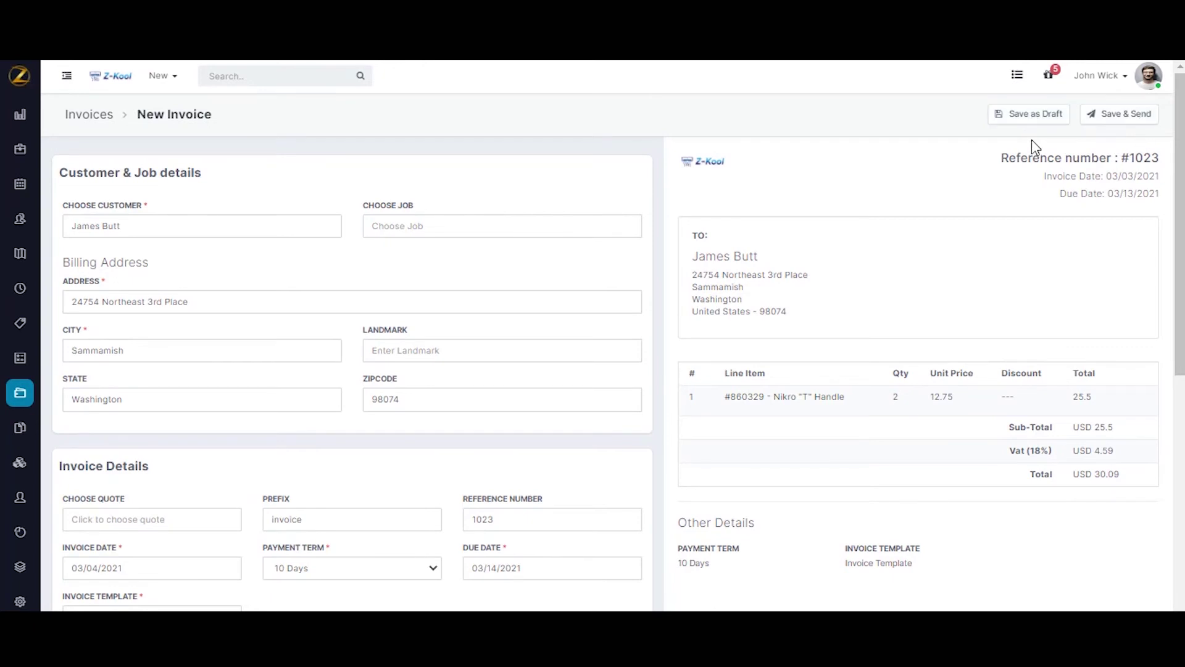
- Save invoice16 as a draft, confirming the Save as Draft prompt
left_click(1034, 118)
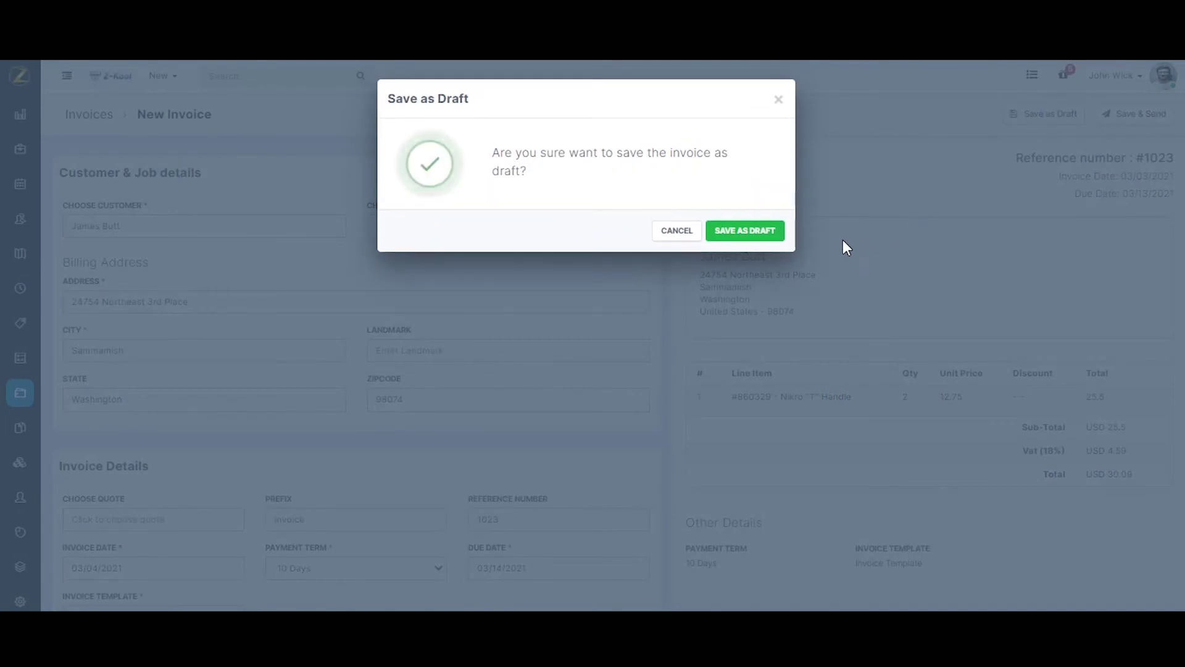
left_click(741, 234)
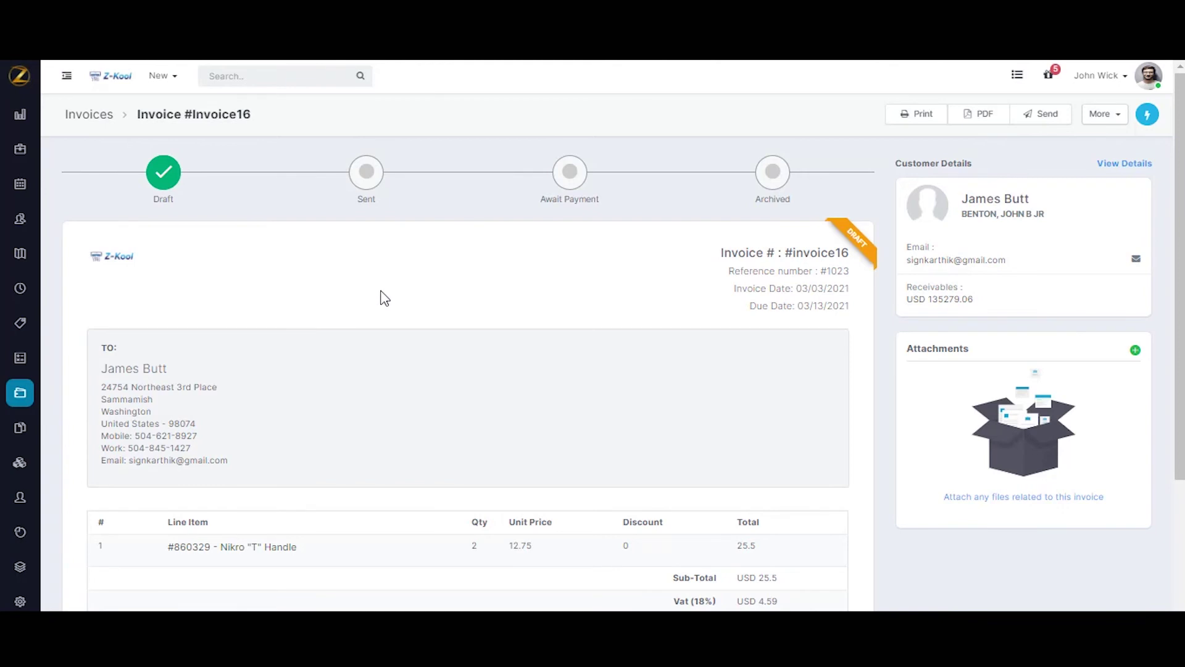
scroll(385, 298, "down", 1)
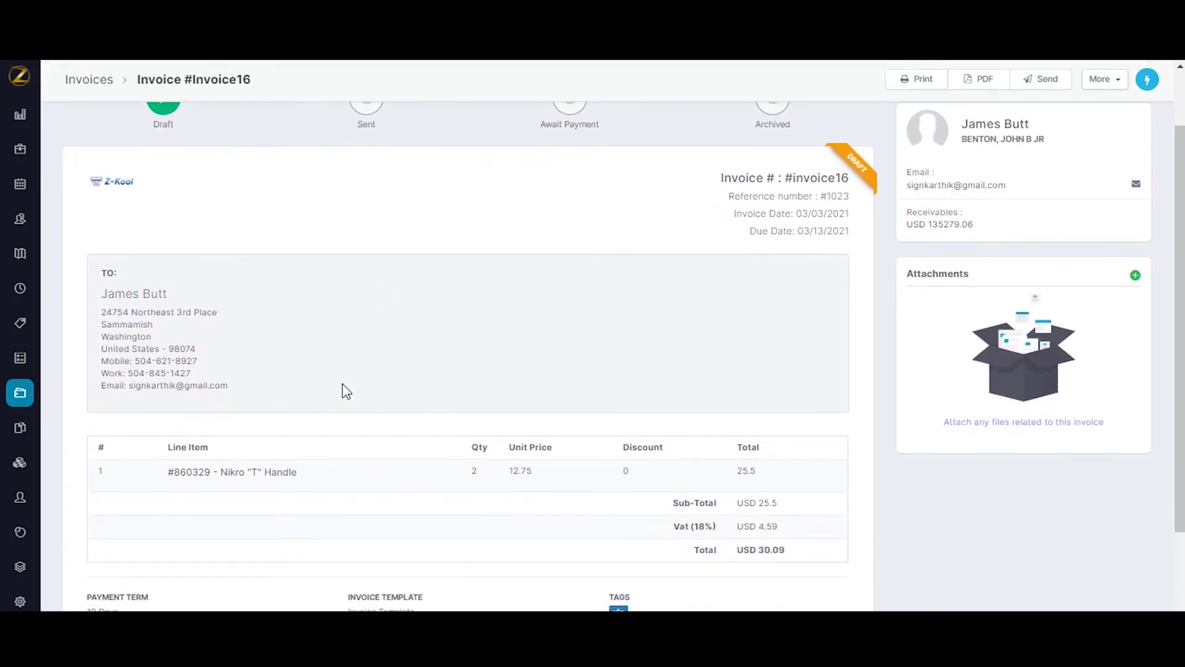
scroll(344, 390, "up", 1)
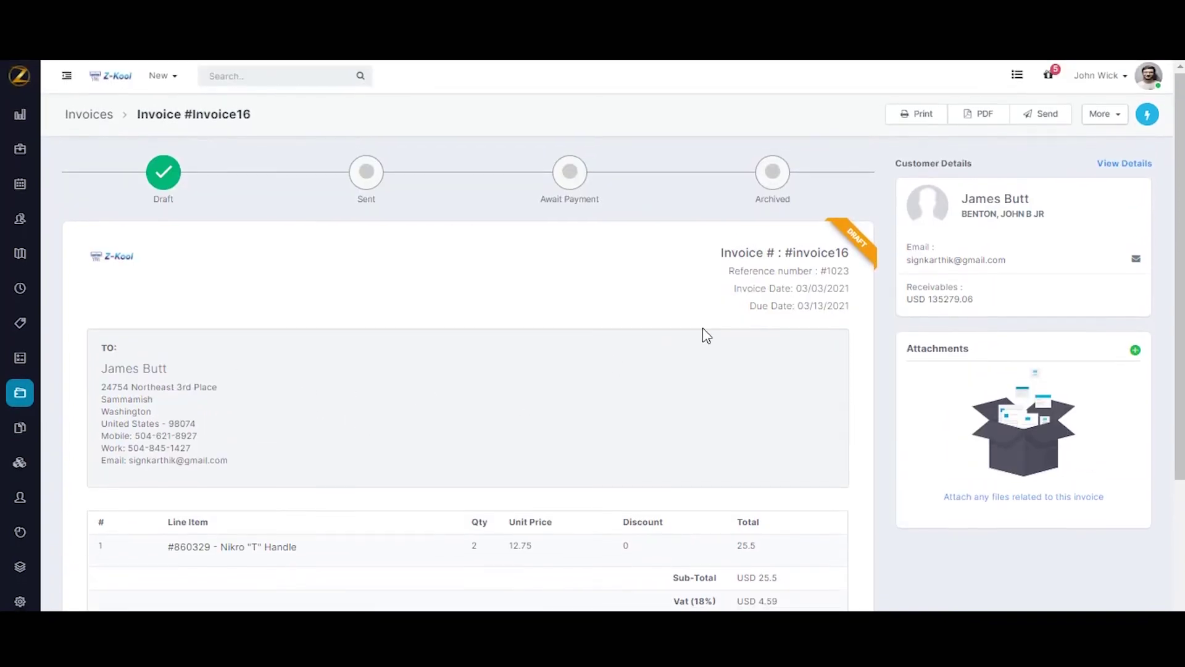
- Check the More actions list for the invoice without choosing any action
left_click(985, 114)
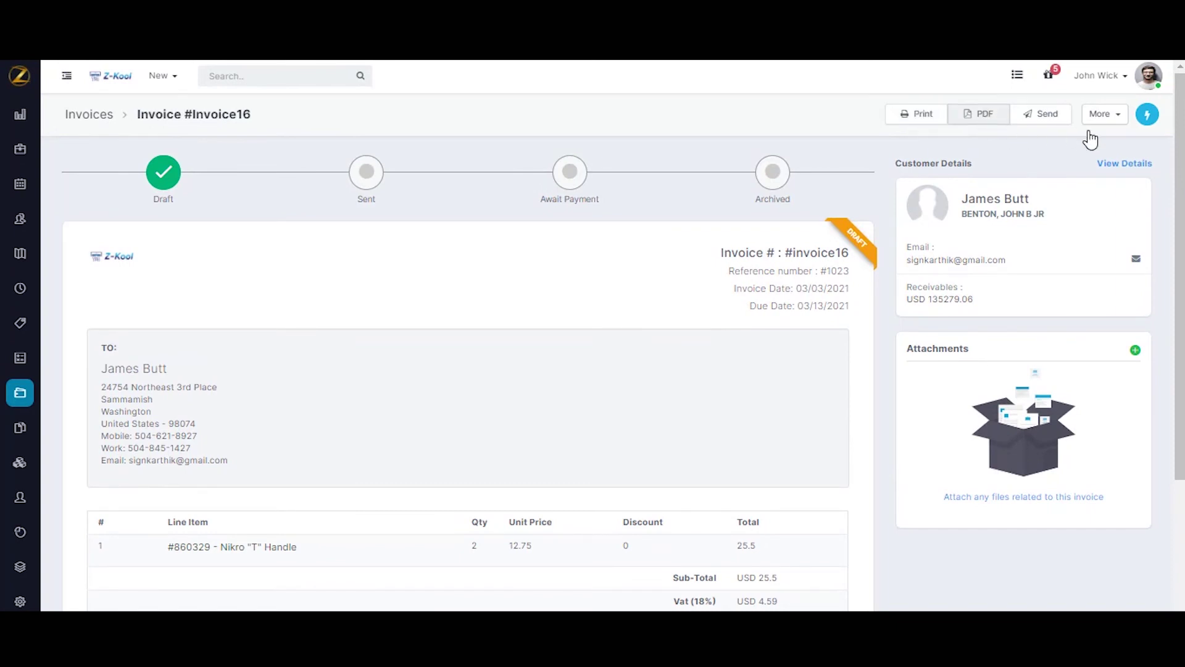
left_click(1110, 123)
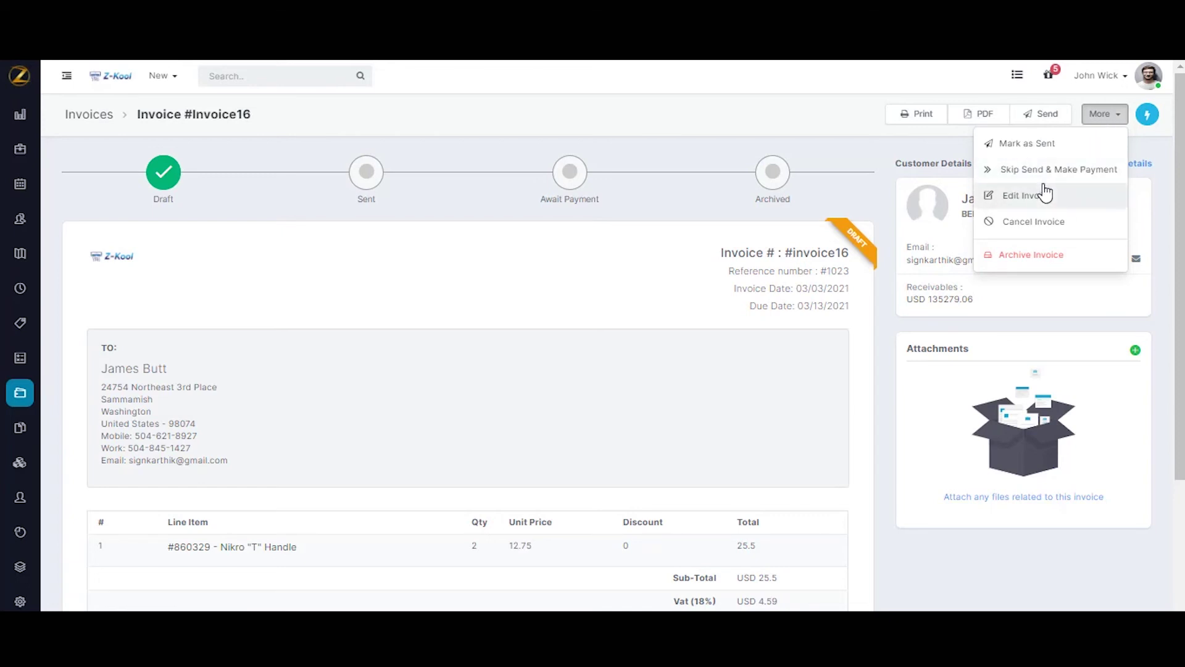
left_click(873, 204)
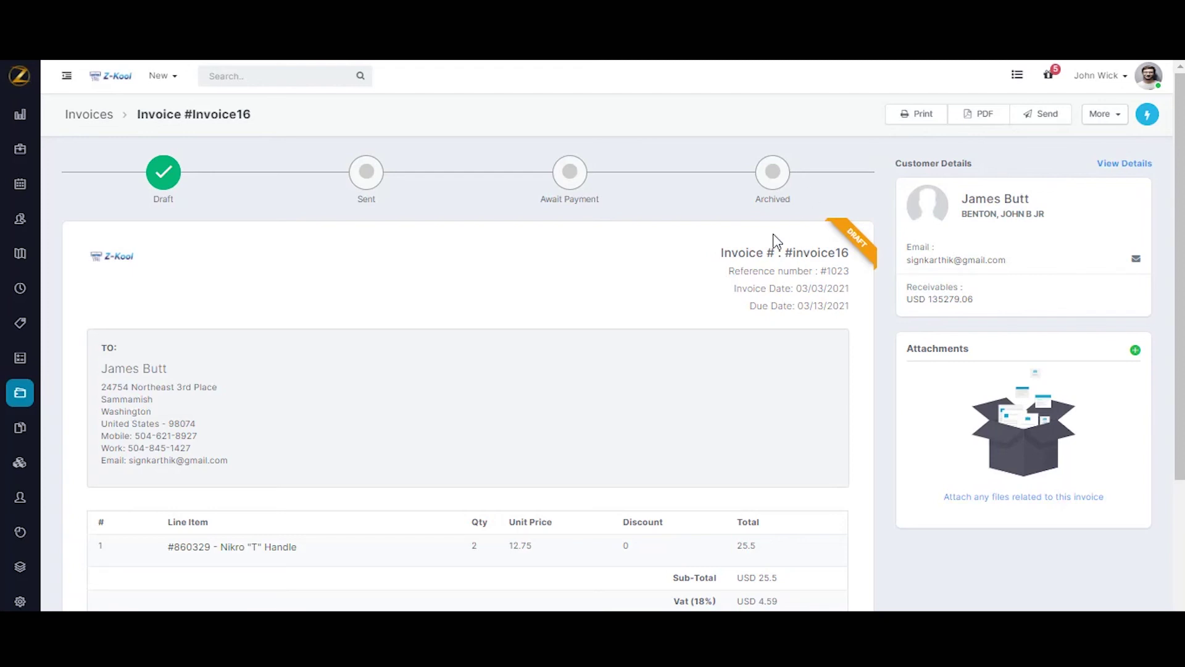
- Open the Send Invoice dialog for invoice16, prefilled with subject 'Z-Kool Invoice #invoice16'
left_click(1051, 119)
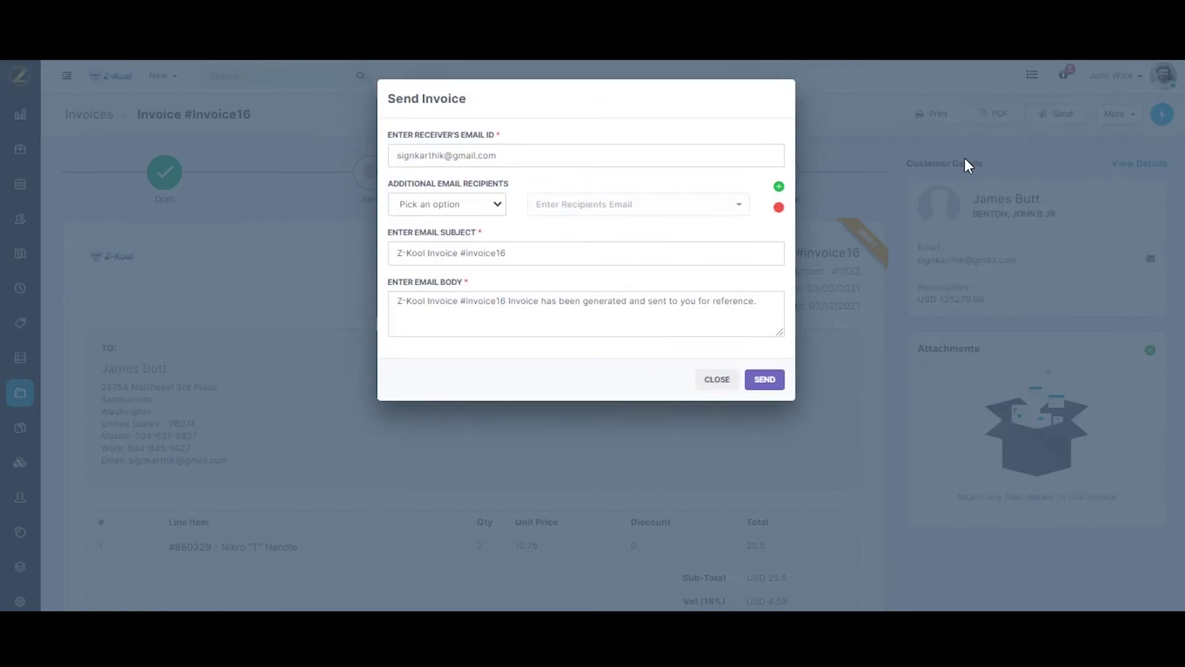